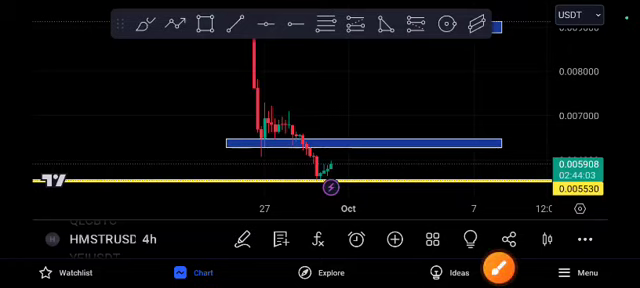
pyautogui.moveTo(300, 110); pyautogui.dragTo(345, 110)
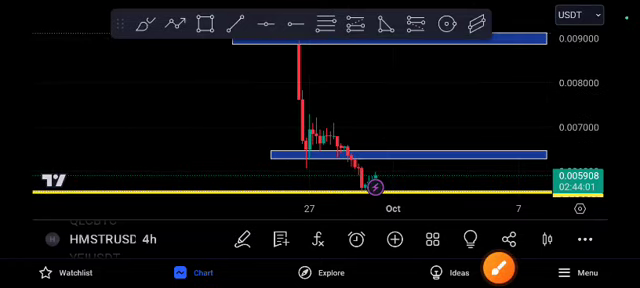
pyautogui.click(497, 274)
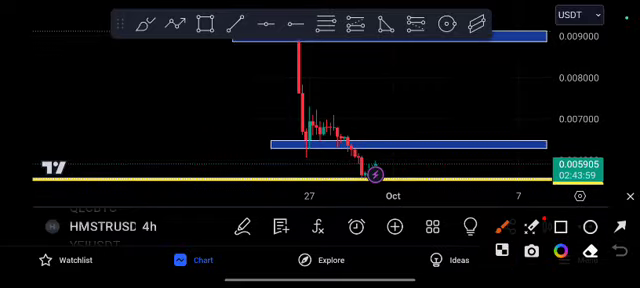
pyautogui.moveTo(268, 42); pyautogui.dragTo(372, 192)
pyautogui.moveTo(316, 165); pyautogui.dragTo(372, 192)
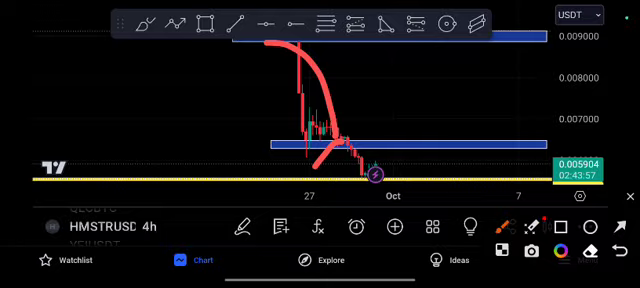
pyautogui.moveTo(382, 162); pyautogui.dragTo(430, 205)
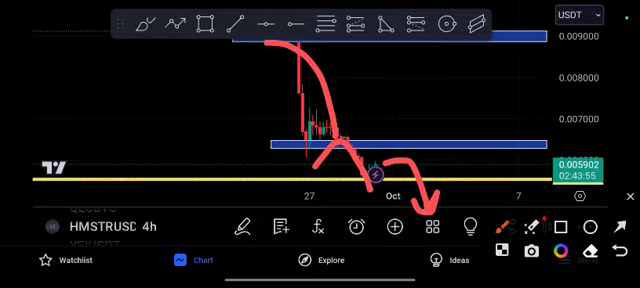
pyautogui.click(630, 196)
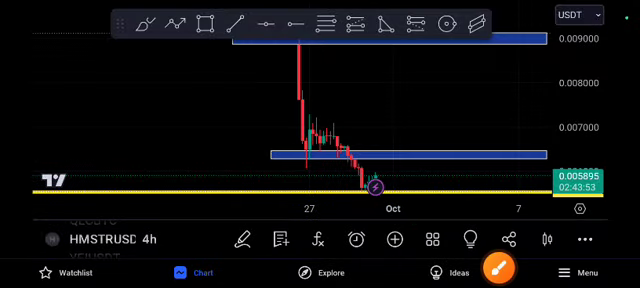
pyautogui.moveTo(420, 120); pyautogui.dragTo(420, 98)
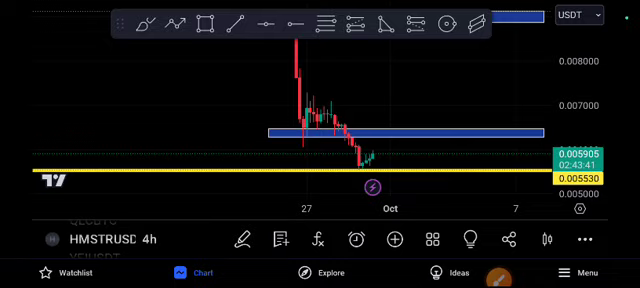
pyautogui.click(497, 272)
pyautogui.moveTo(360, 148)
pyautogui.mouseDown()
pyautogui.moveTo(410, 127)
pyautogui.moveTo(430, 145)
pyautogui.mouseUp()
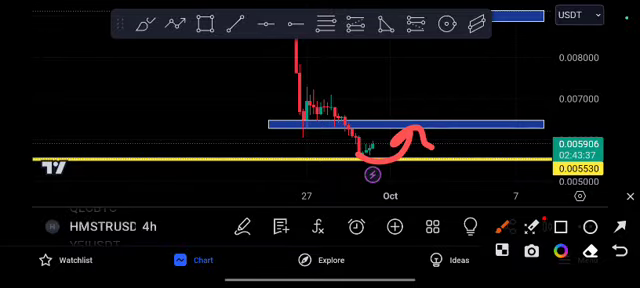
pyautogui.moveTo(398, 120)
pyautogui.mouseDown()
pyautogui.moveTo(410, 128)
pyautogui.moveTo(375, 135)
pyautogui.moveTo(470, 25)
pyautogui.mouseUp()
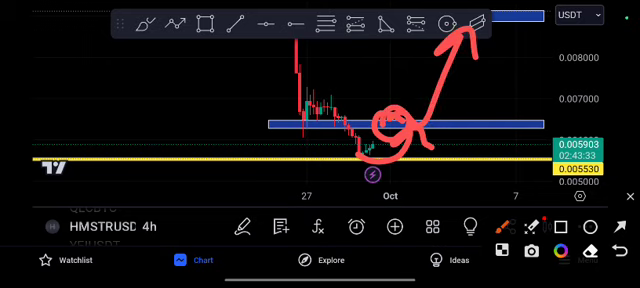
pyautogui.click(630, 196)
pyautogui.click(498, 268)
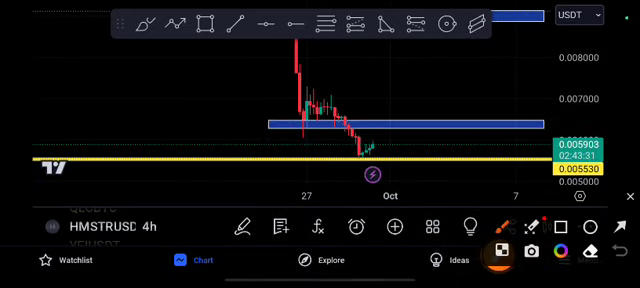
pyautogui.moveTo(360, 150); pyautogui.dragTo(430, 185)
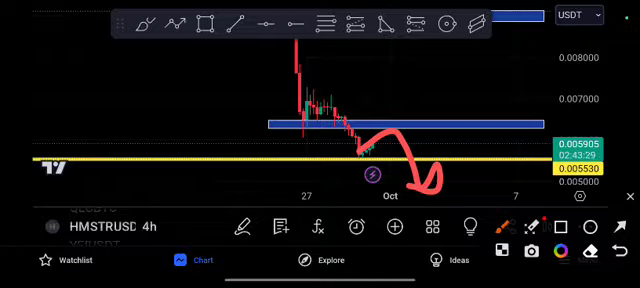
pyautogui.click(630, 196)
pyautogui.moveTo(380, 90); pyautogui.dragTo(300, 90)
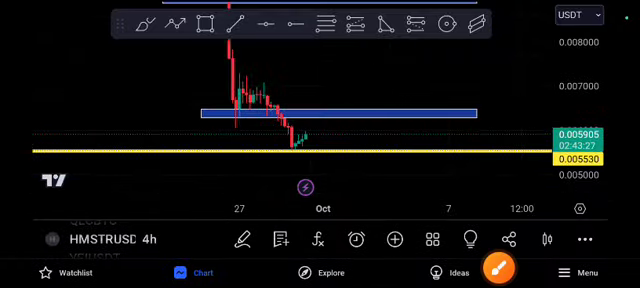
pyautogui.click(498, 268)
pyautogui.moveTo(340, 65); pyautogui.dragTo(285, 130)
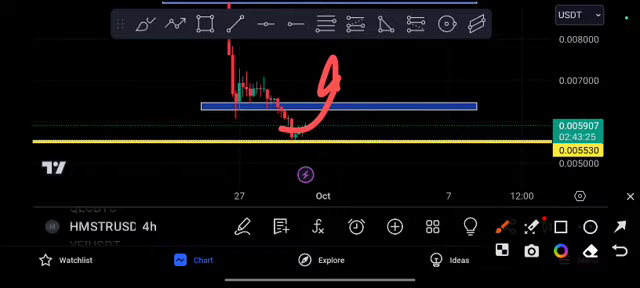
pyautogui.click(630, 196)
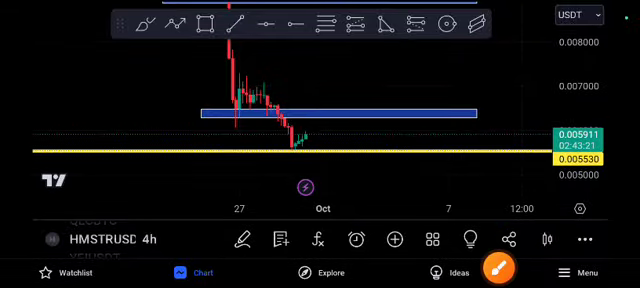
pyautogui.click(498, 268)
pyautogui.moveTo(290, 100); pyautogui.dragTo(275, 110)
pyautogui.moveTo(240, 100); pyautogui.dragTo(228, 112)
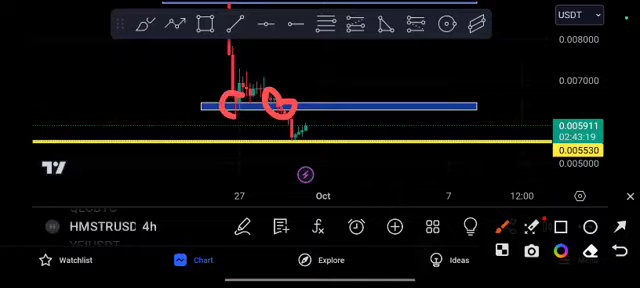
pyautogui.moveTo(285, 105); pyautogui.dragTo(355, 22)
pyautogui.moveTo(320, 35); pyautogui.dragTo(355, 70)
pyautogui.moveTo(290, 105); pyautogui.dragTo(292, 145)
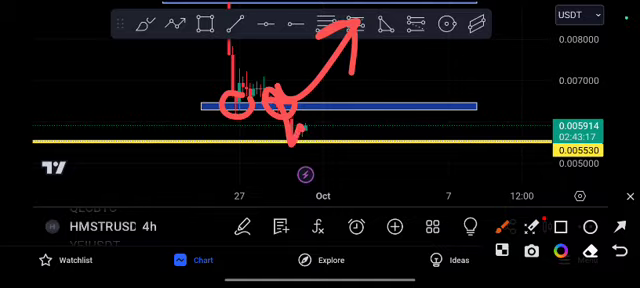
pyautogui.moveTo(292, 125); pyautogui.dragTo(305, 140)
pyautogui.moveTo(320, 120)
pyautogui.mouseDown()
pyautogui.moveTo(322, 150)
pyautogui.moveTo(350, 85)
pyautogui.mouseUp()
pyautogui.moveTo(330, 100); pyautogui.dragTo(370, 122)
pyautogui.click(503, 249)
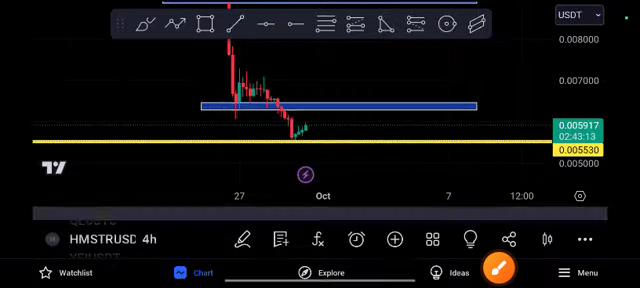
pyautogui.moveTo(350, 80); pyautogui.dragTo(350, 120)
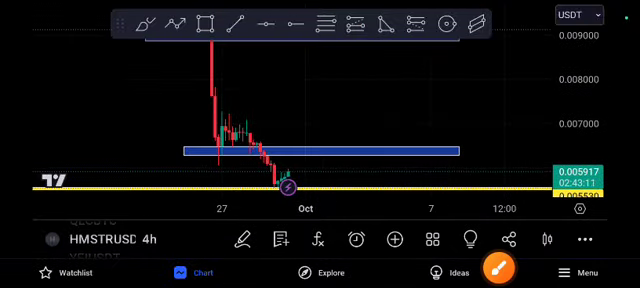